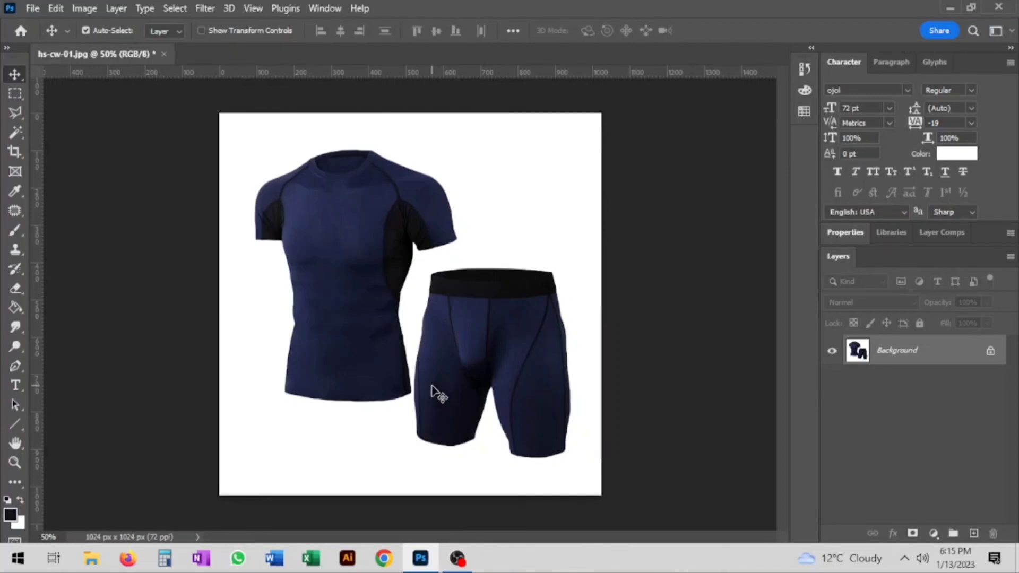
Show the Actions panel and add a new action set named 'cheer watermark'.
click(323, 8)
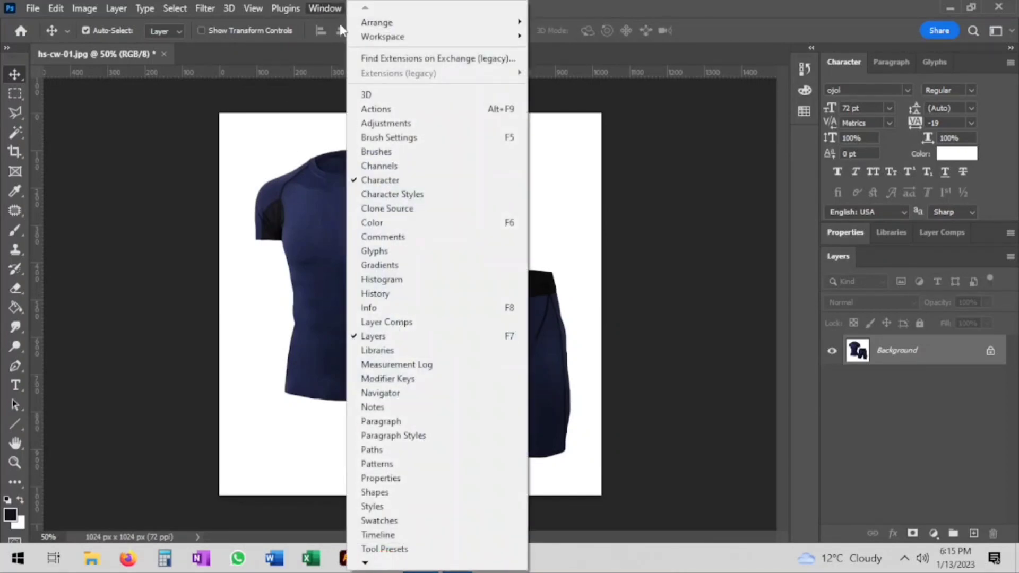
click(376, 109)
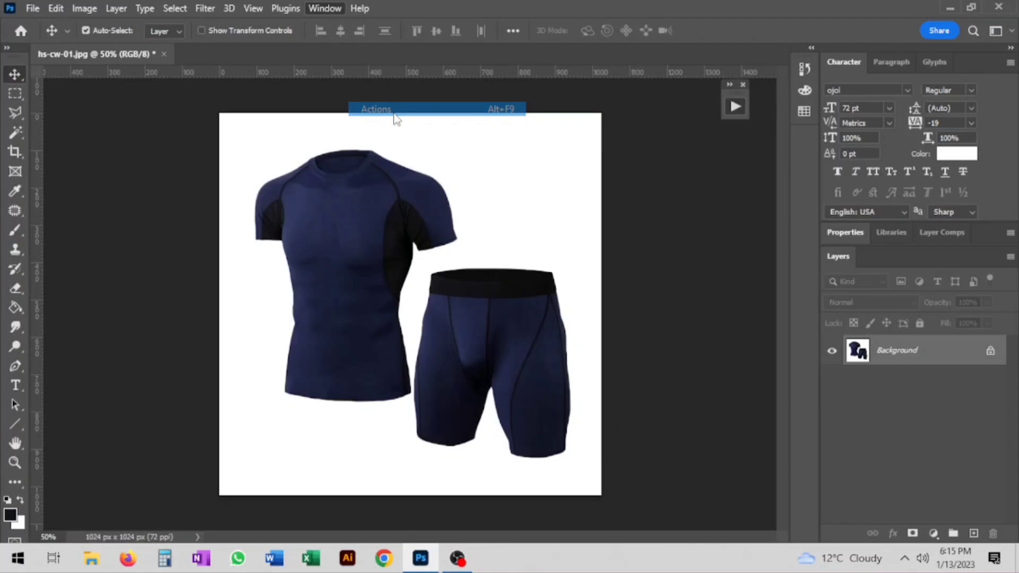
scroll(665, 239, down, 5)
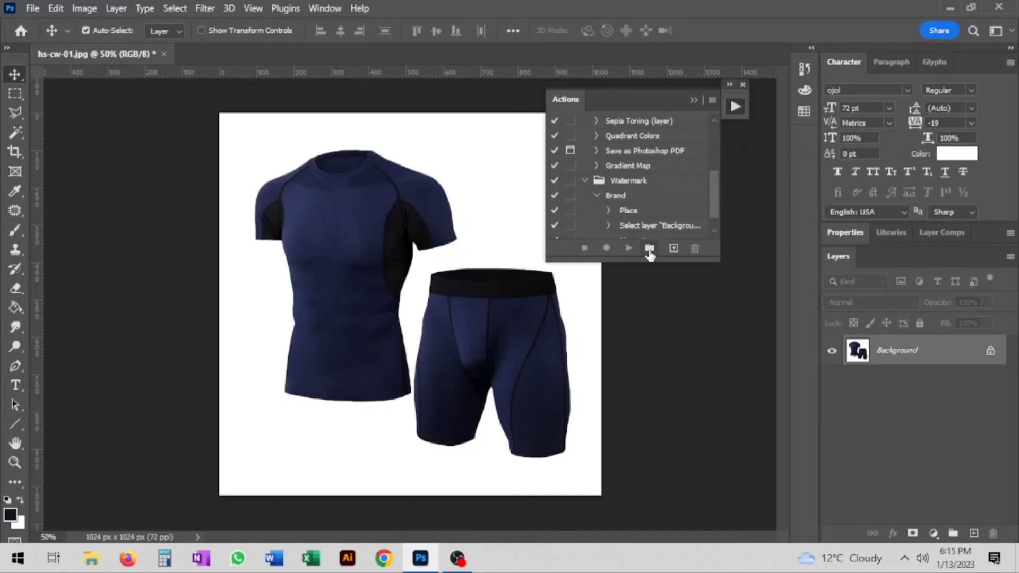
click(650, 249)
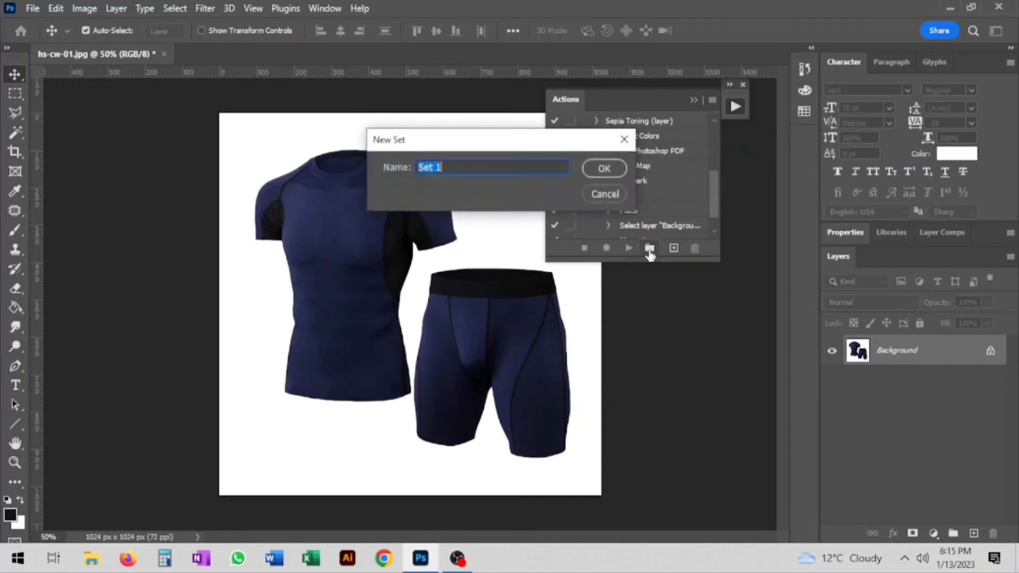
text(c)
text(heer)
text( wat)
text(rma)
key(BackSpace)
key(BackSpace)
key(BackSpace)
text(er)
text(mark)
key(Return)
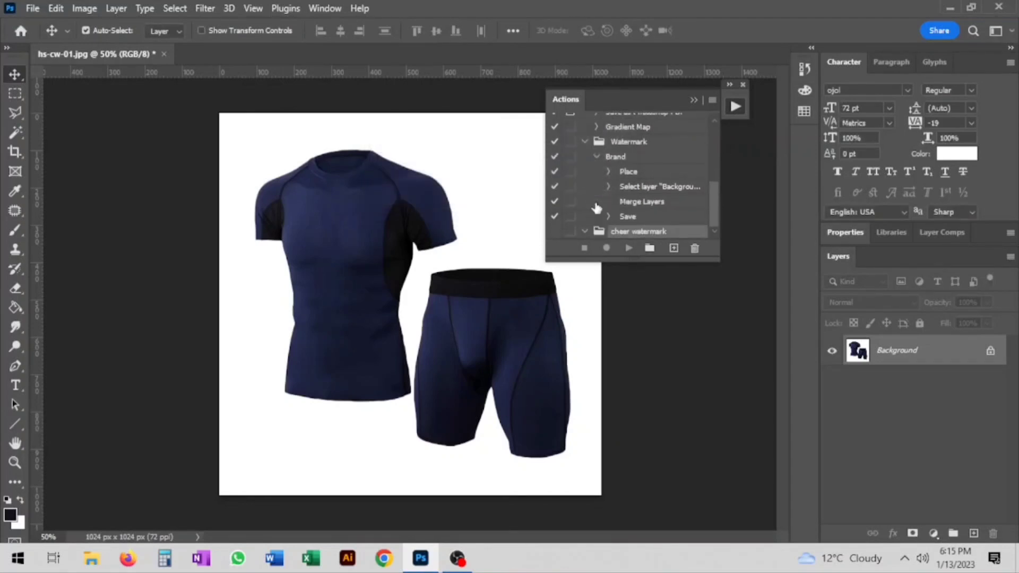
Add 'Action 1' to the cheer watermark set and begin recording it.
click(674, 248)
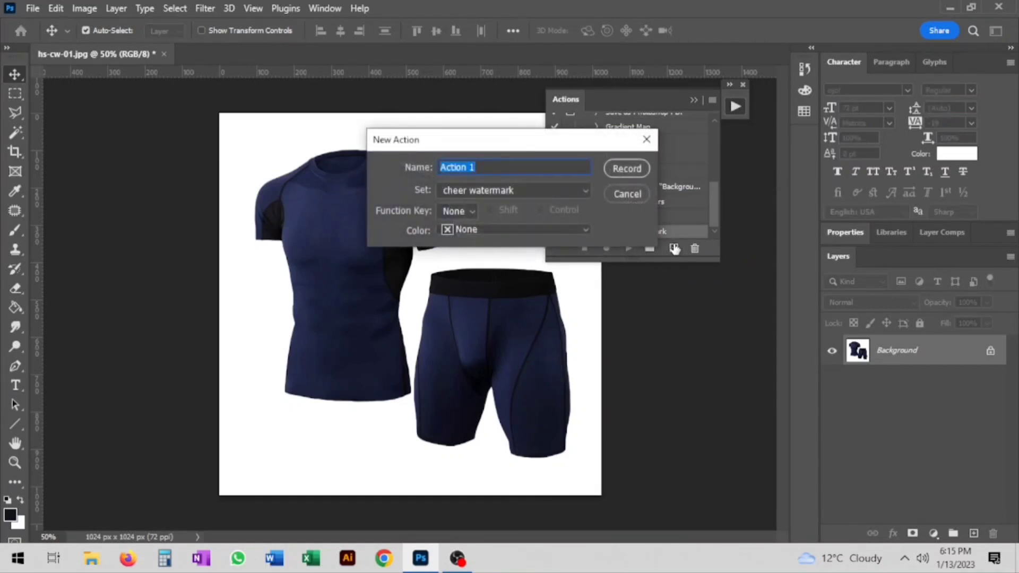
click(626, 168)
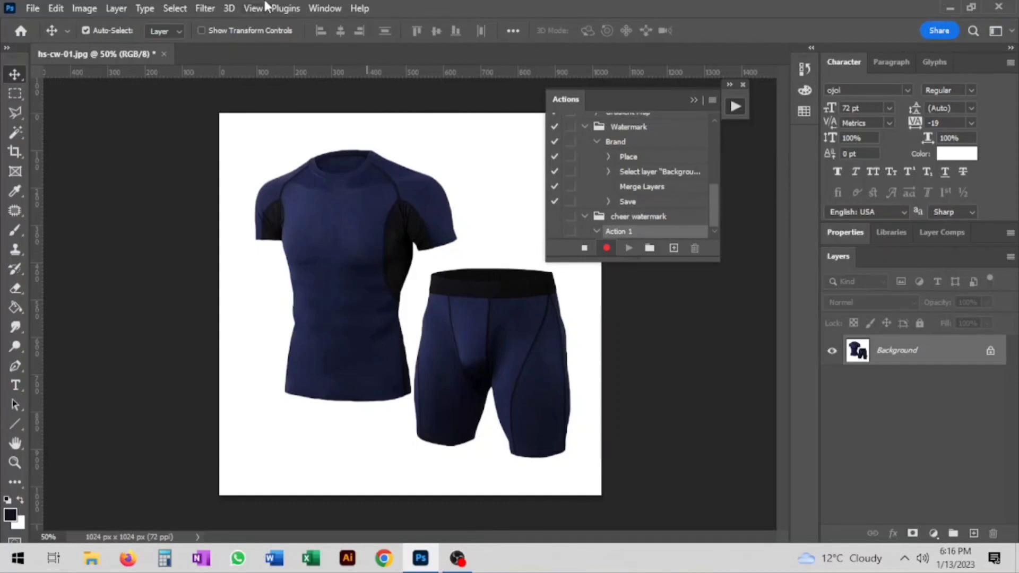
Place Embedded cheer-watermark.png from the Desktop into the product photo.
click(34, 8)
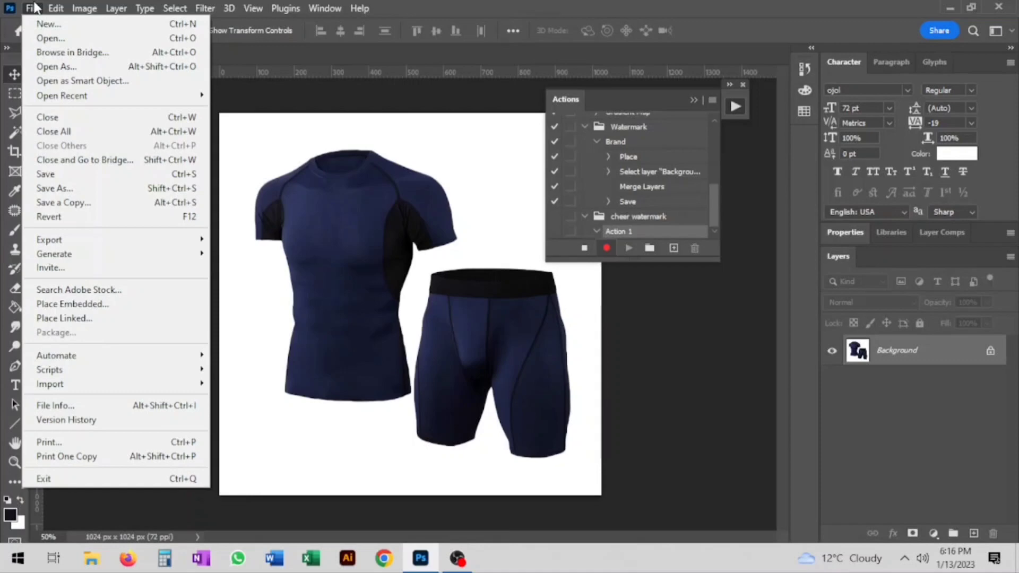
click(127, 308)
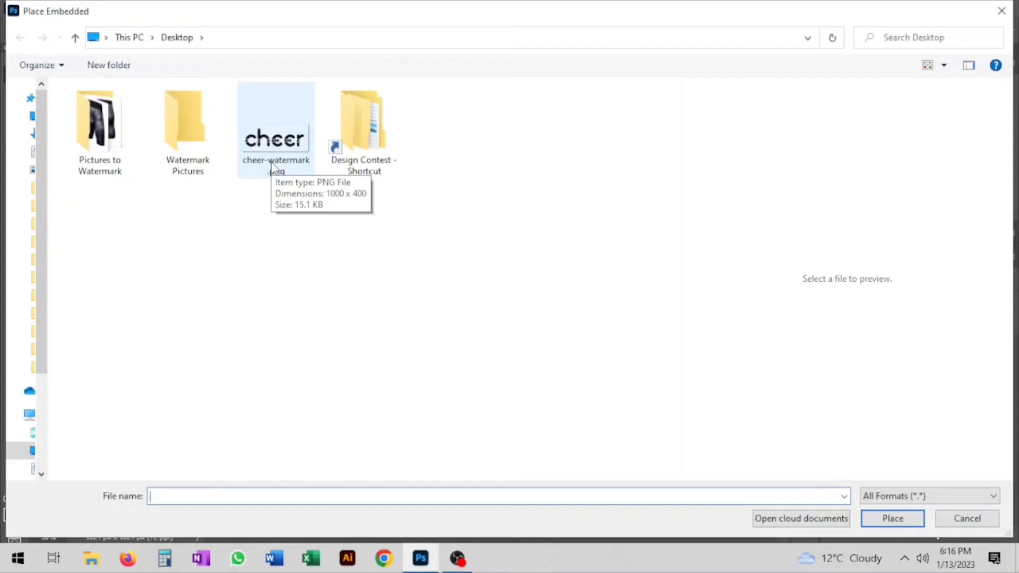
double_click(274, 128)
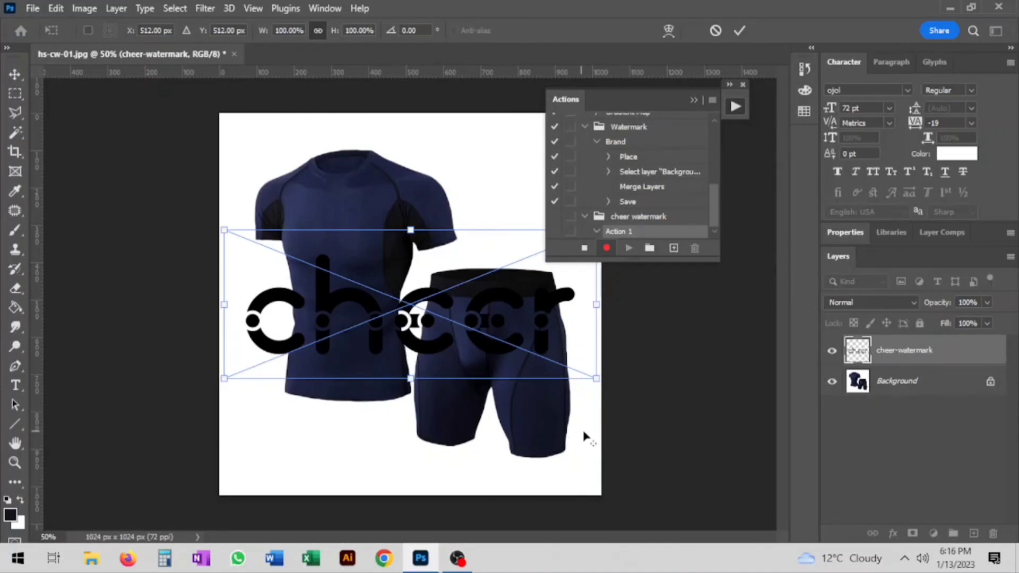
Scale the placed watermark down to about half size and commit the transform.
mouse_move(597, 379)
mouse_down()
mouse_move(531, 357)
mouse_move(581, 431)
mouse_move(510, 344)
mouse_up()
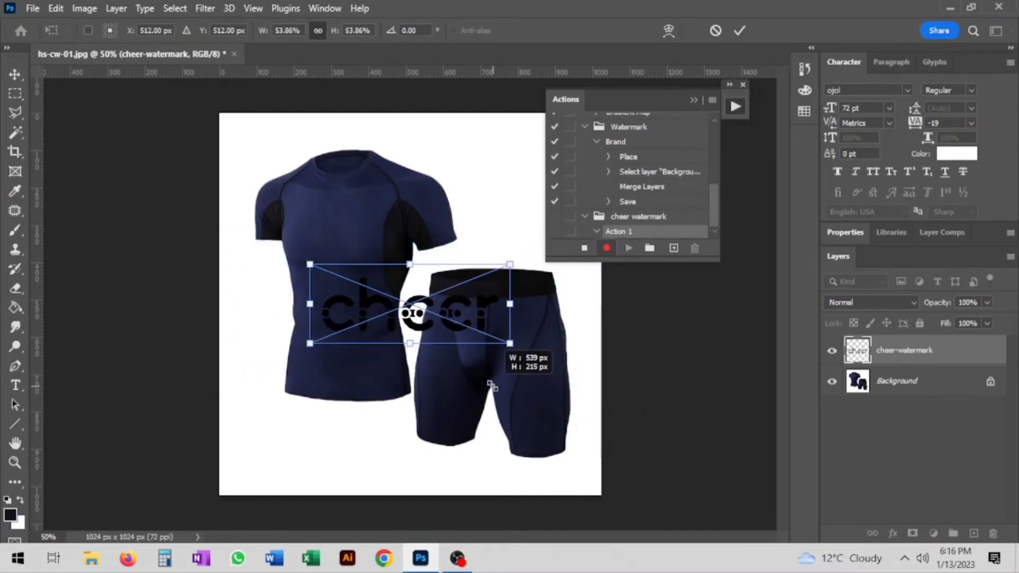
key(Return)
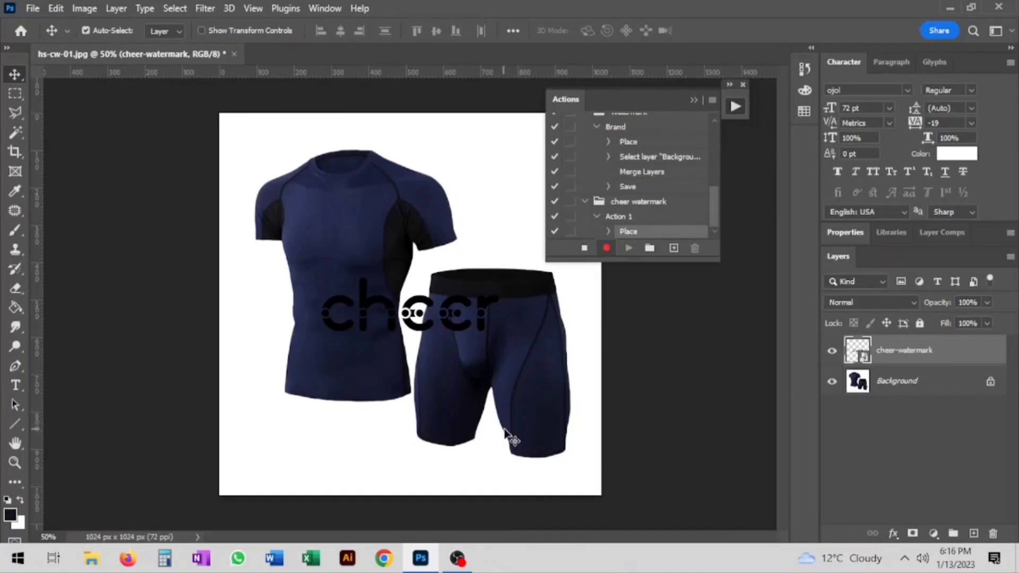
Fade the watermark layer to 10% opacity and move it into the bottom-left corner.
click(969, 302)
text(10)
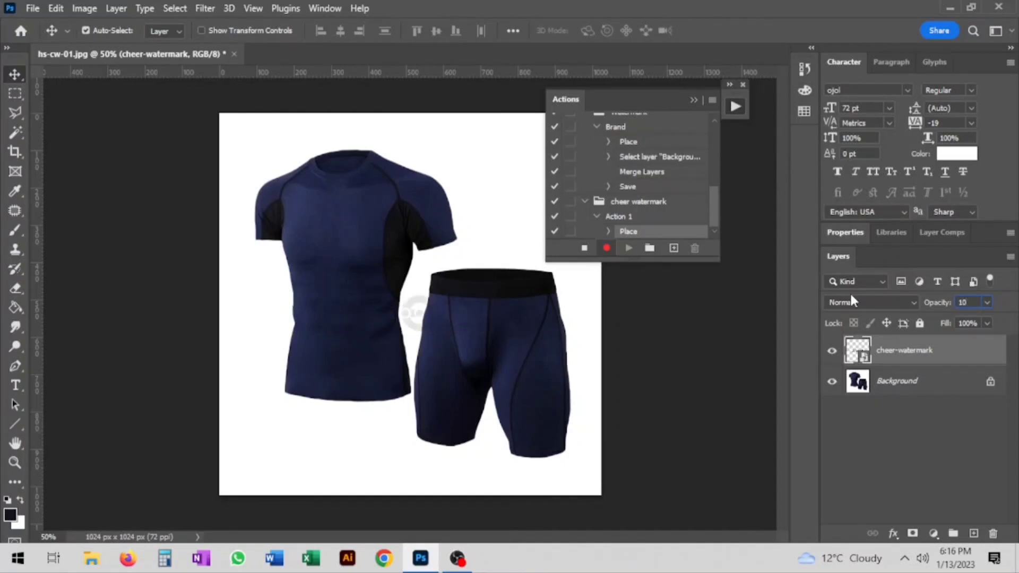
key(Return)
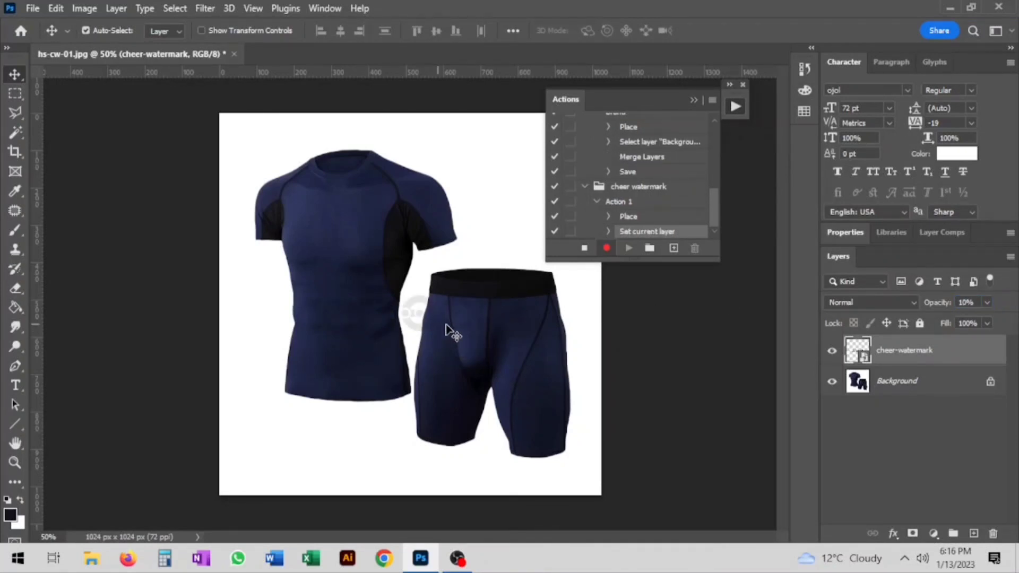
mouse_move(428, 308)
mouse_down()
mouse_move(512, 319)
mouse_move(332, 456)
mouse_up()
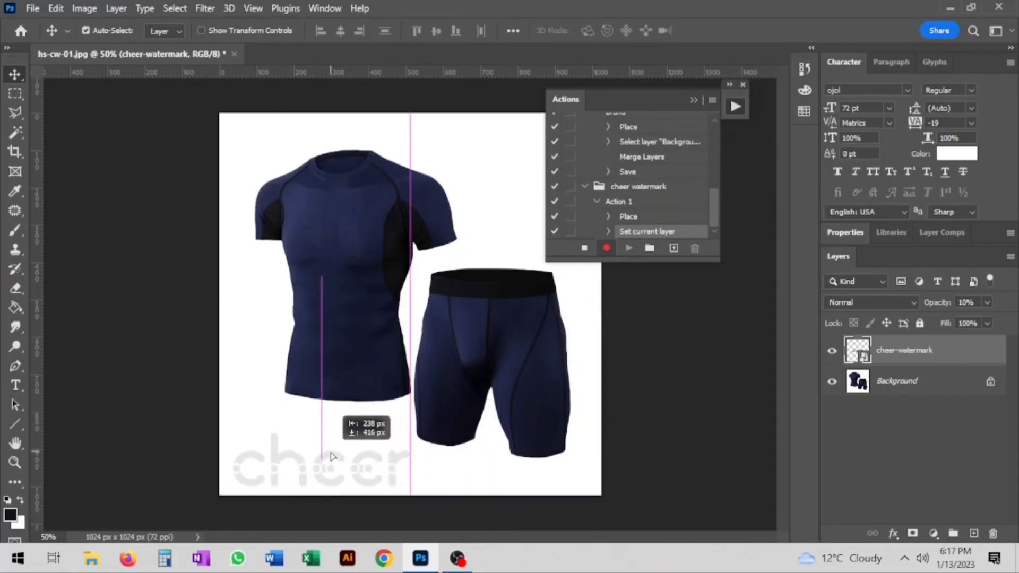
drag(333, 456, 332, 458)
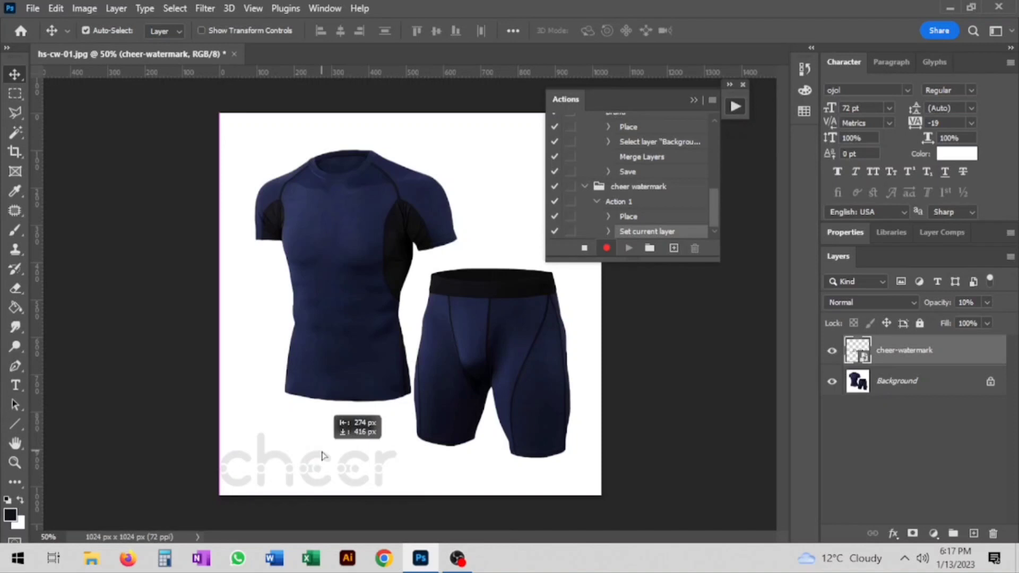
drag(331, 457, 347, 459)
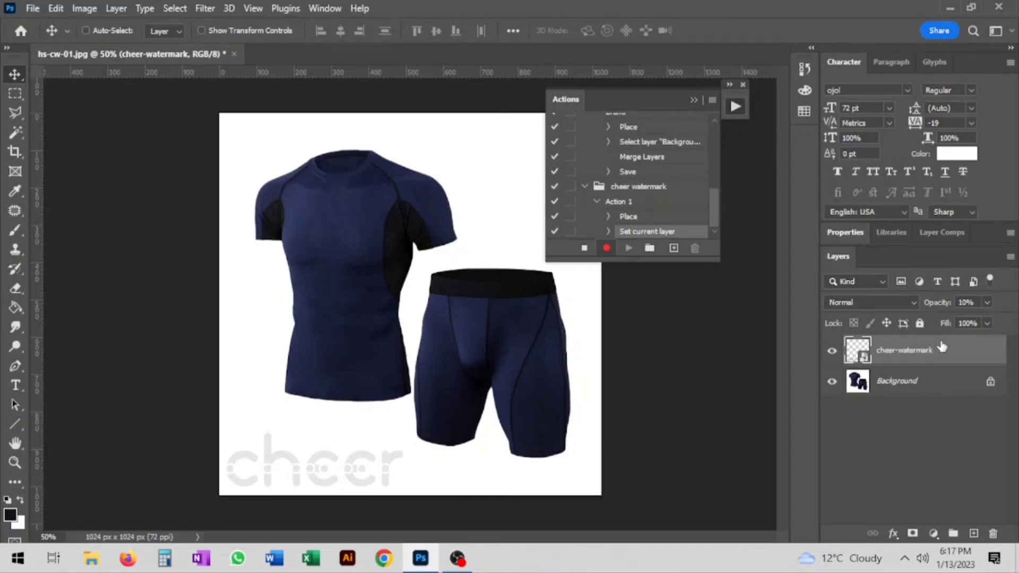
Select the Background with the watermark layer and merge them into one layer.
shift+click(943, 382)
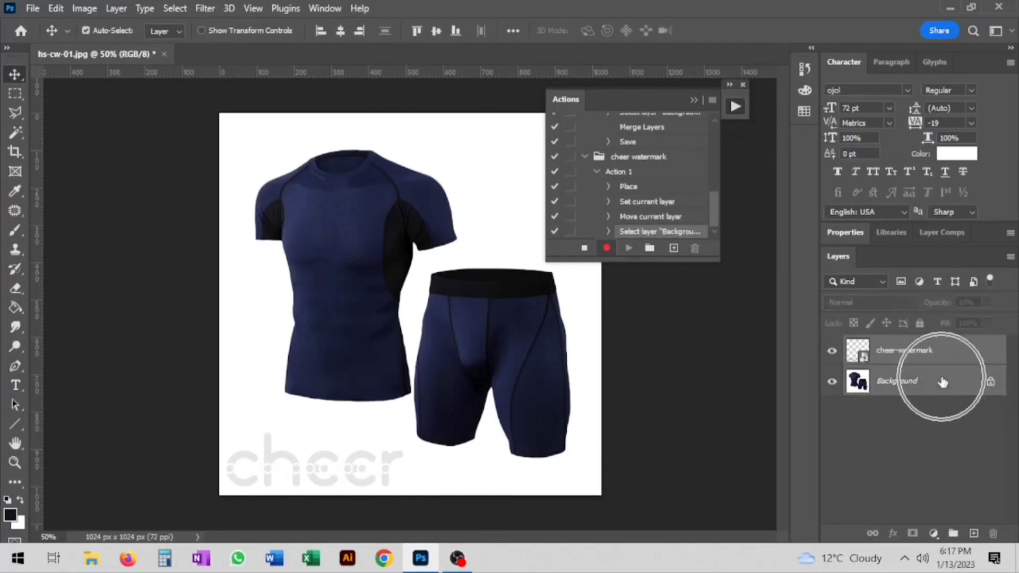
right_click(939, 382)
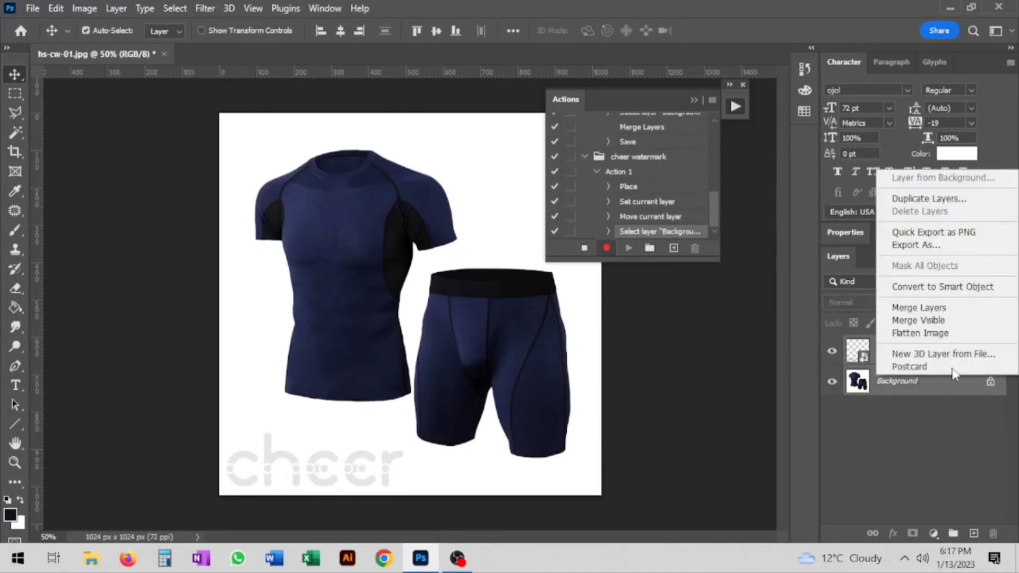
click(953, 310)
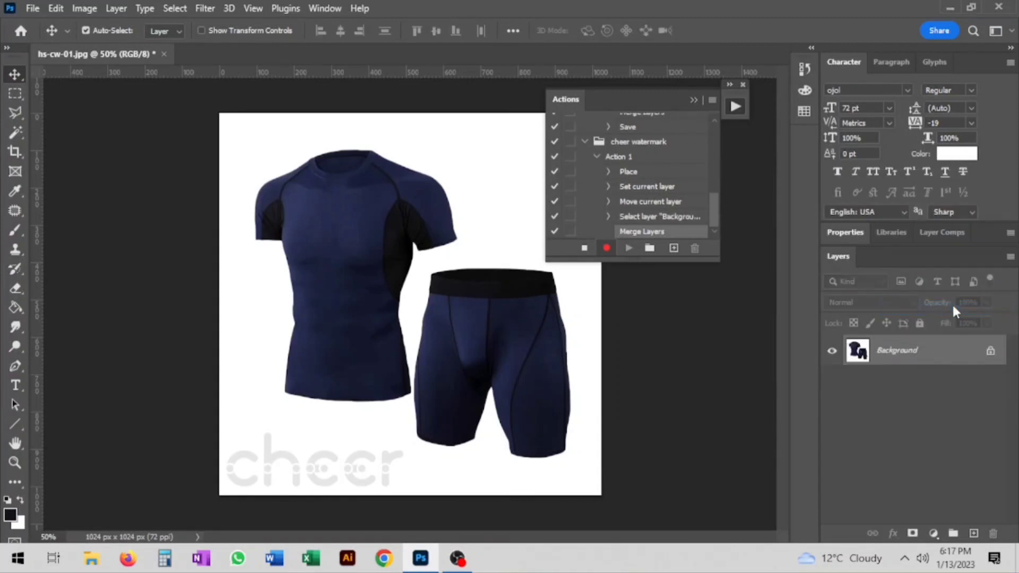
Save the photo as hs-cw-01.jpg to the Desktop with Save As.
click(32, 8)
click(53, 187)
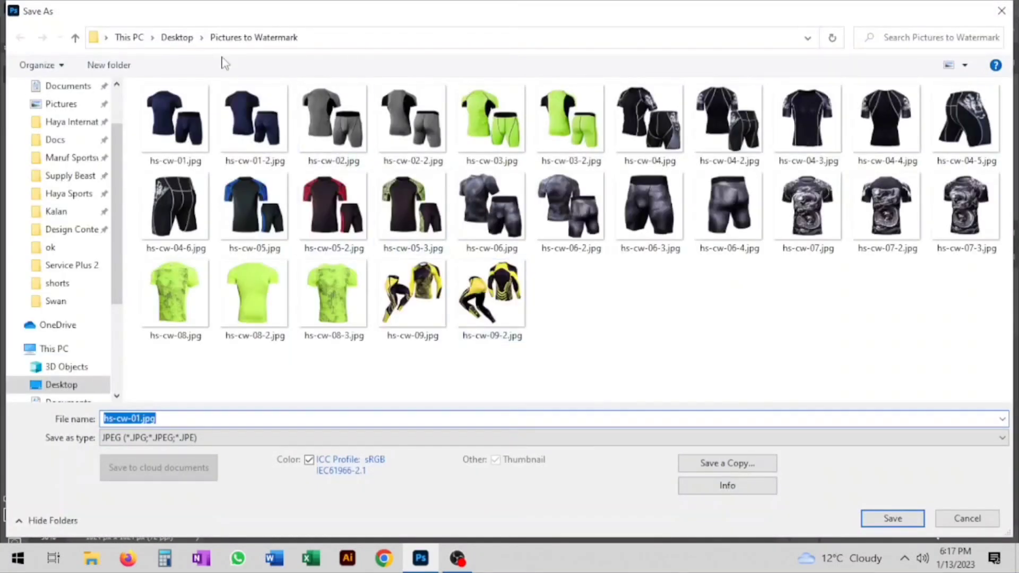
click(178, 37)
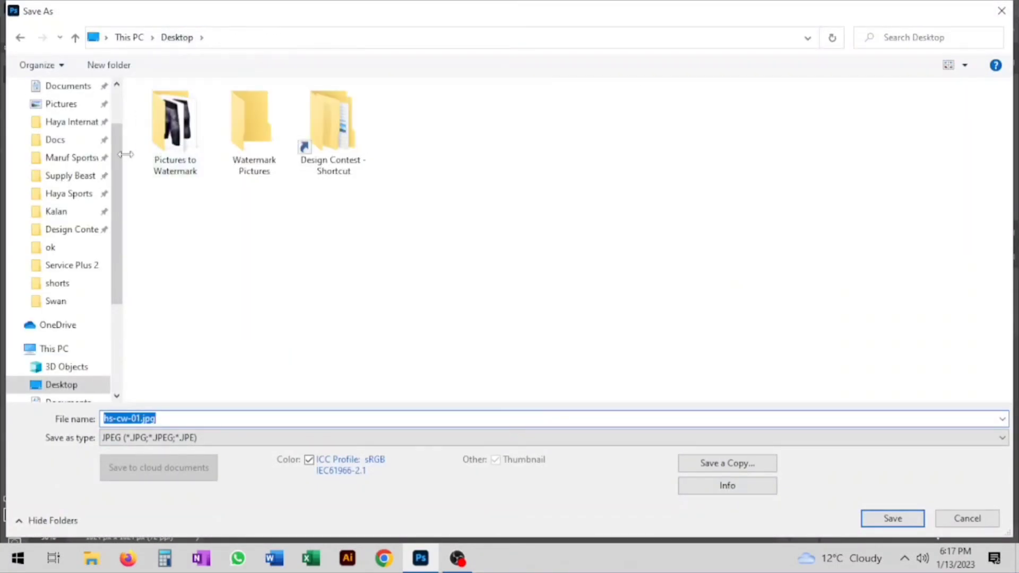
drag(120, 157, 32, 157)
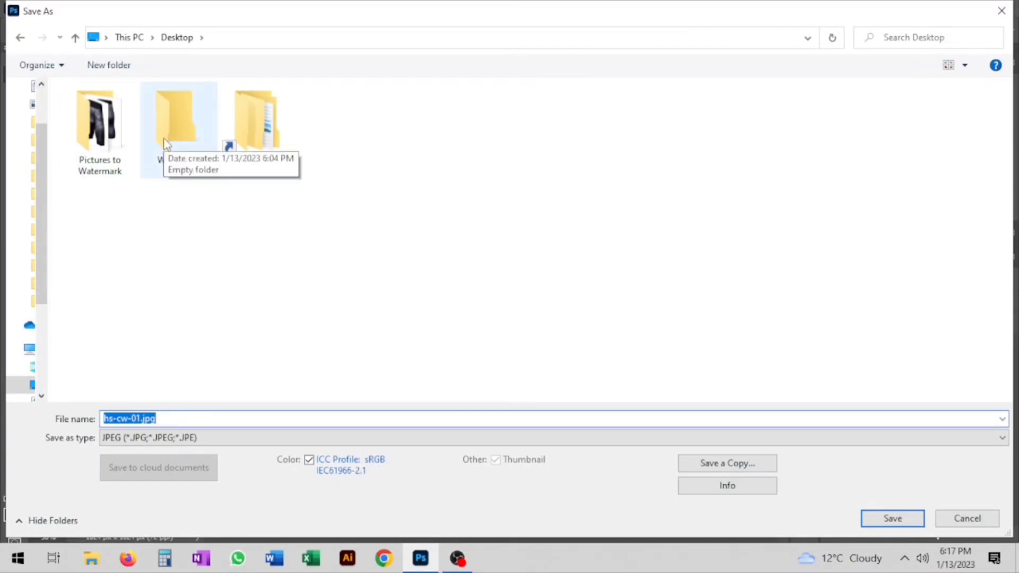
click(892, 518)
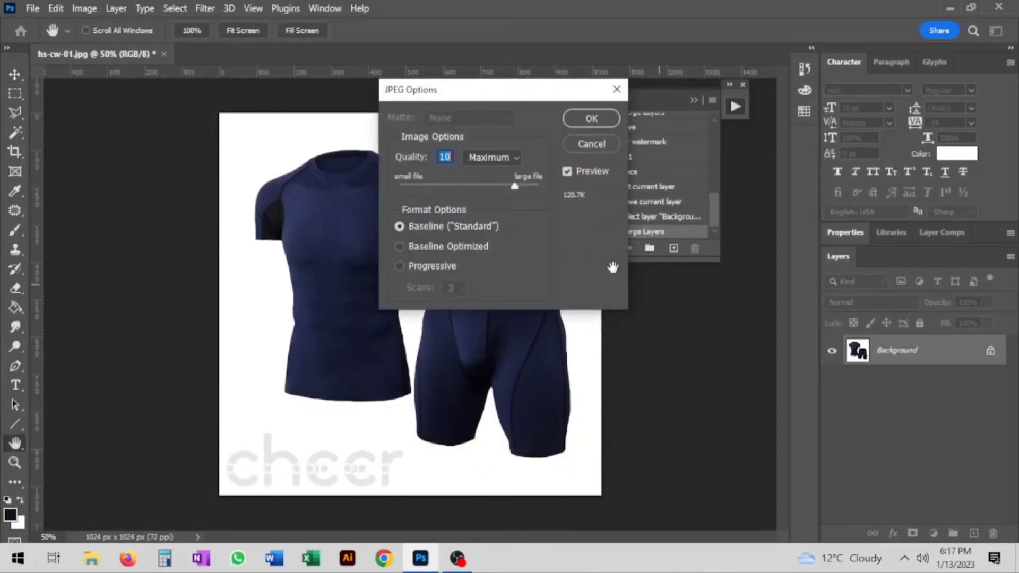
Raise the JPEG quality to 12 and confirm the save options.
drag(516, 187, 535, 187)
click(591, 117)
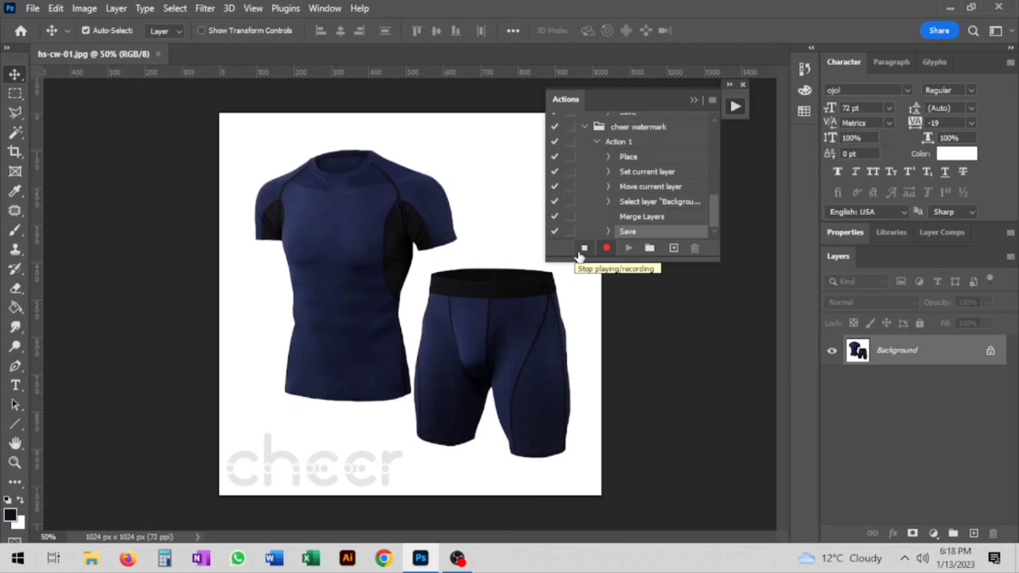
Stop recording Action 1 and close the Actions panel.
click(583, 249)
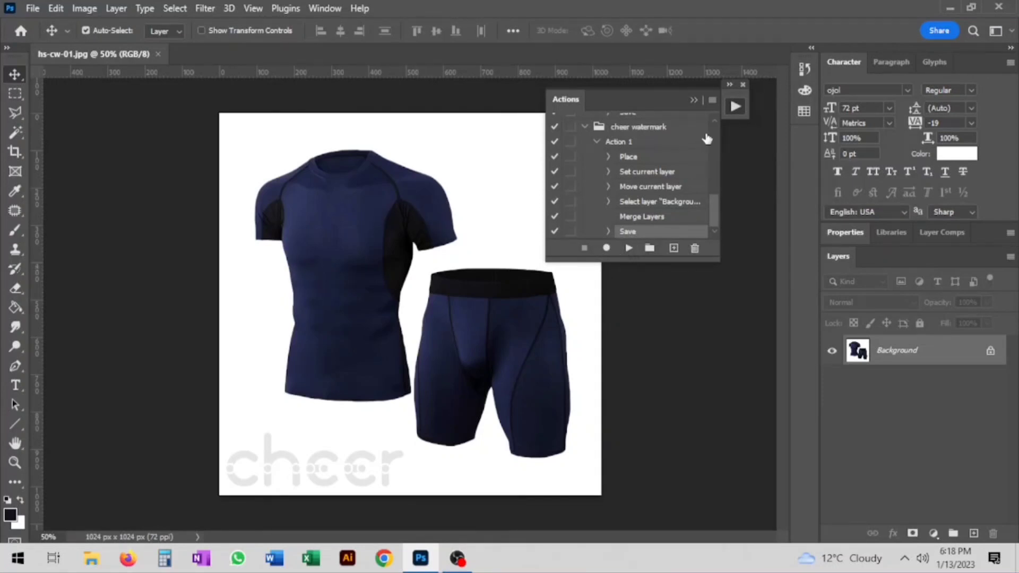
click(743, 85)
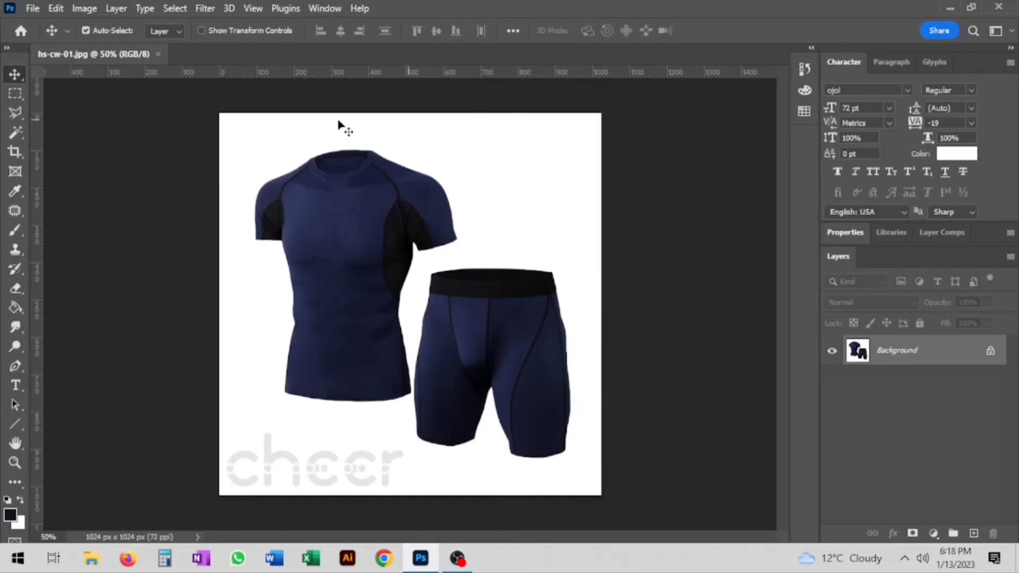
Close the watermarked hs-cw-01.jpg photo and bring up the File menu.
click(158, 54)
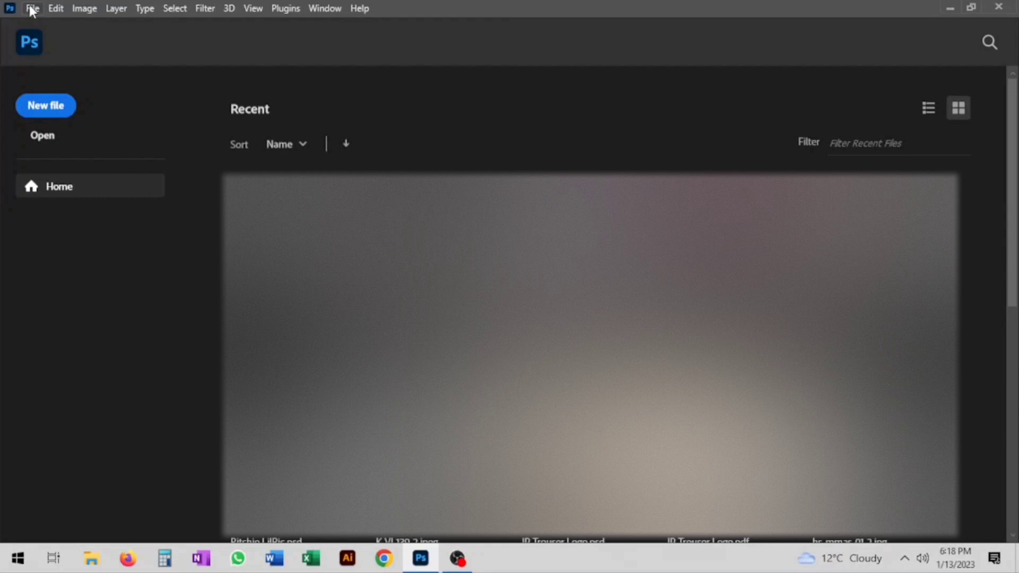
click(33, 9)
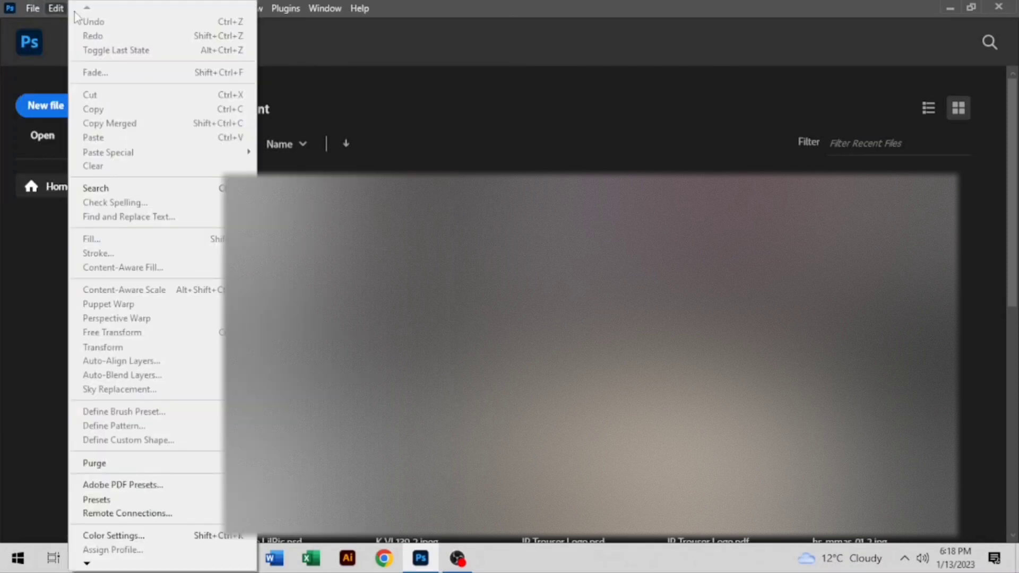
mouse_move(112, 356)
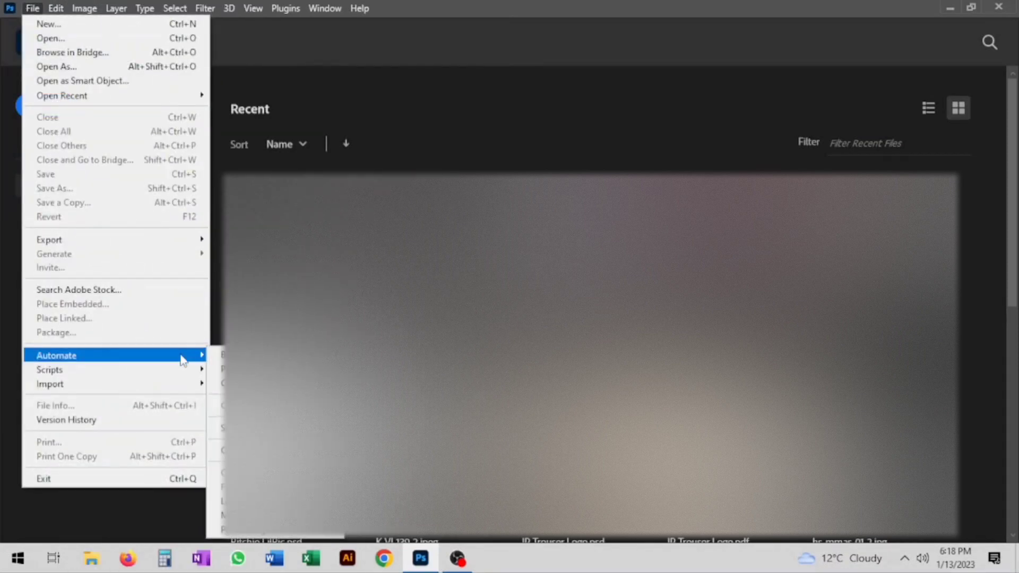
In the Batch dialog, pick the 'cheer watermark' set with 'Action 1' to play.
click(239, 355)
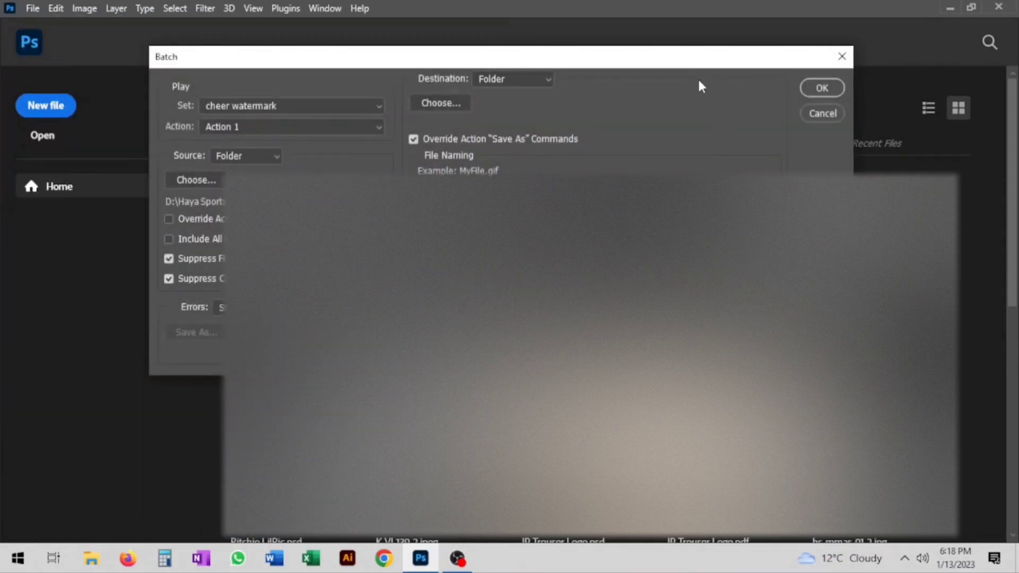
key(Return)
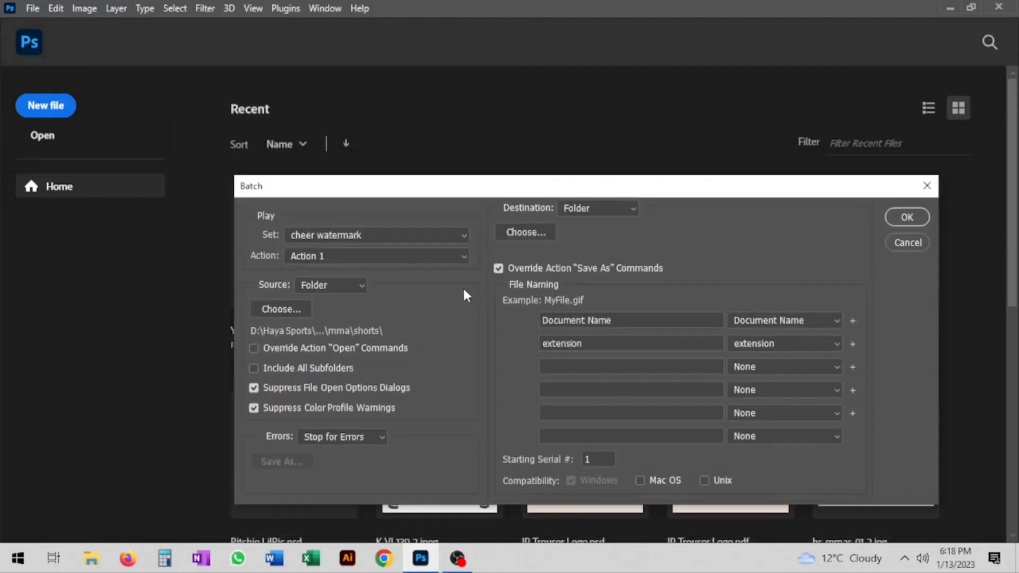
click(423, 235)
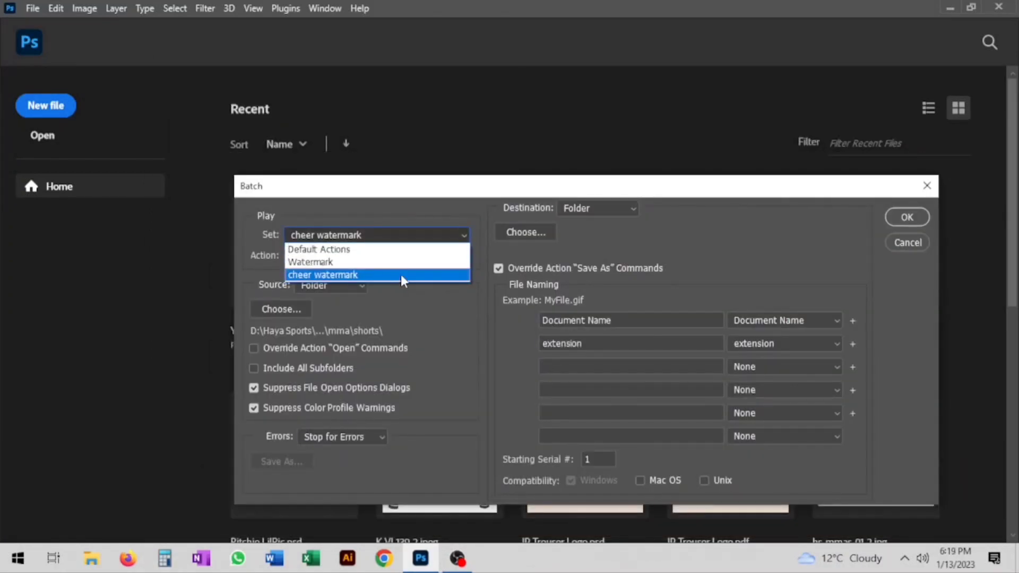
click(401, 275)
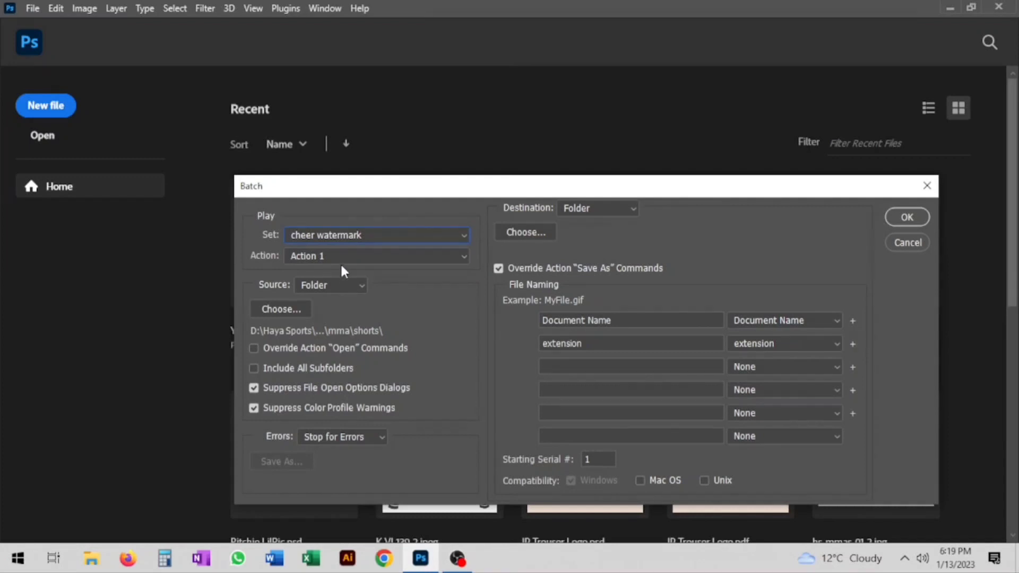
click(340, 256)
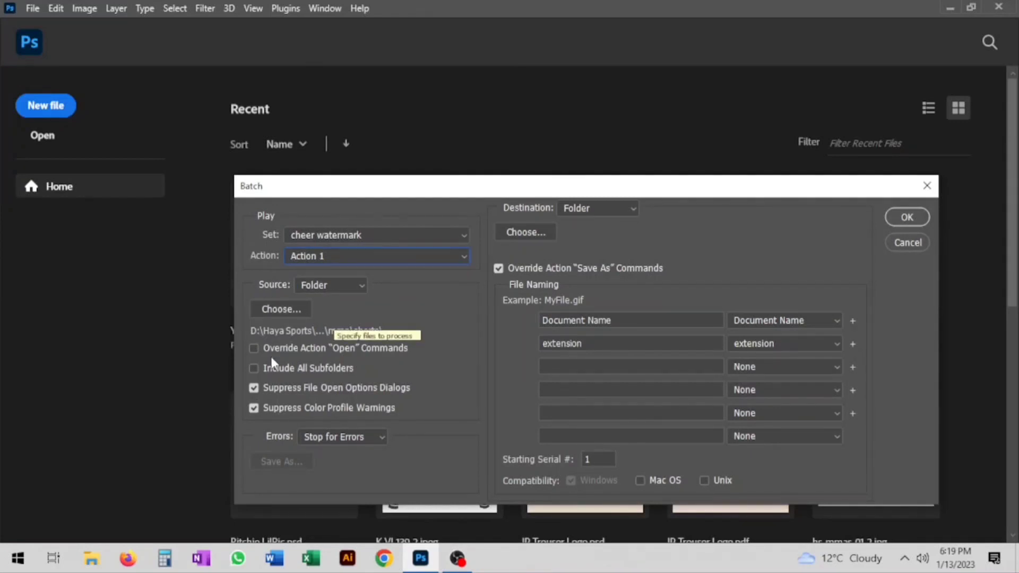
Set the batch source to the 'Pictures to Watermark' folder on the Desktop.
click(280, 310)
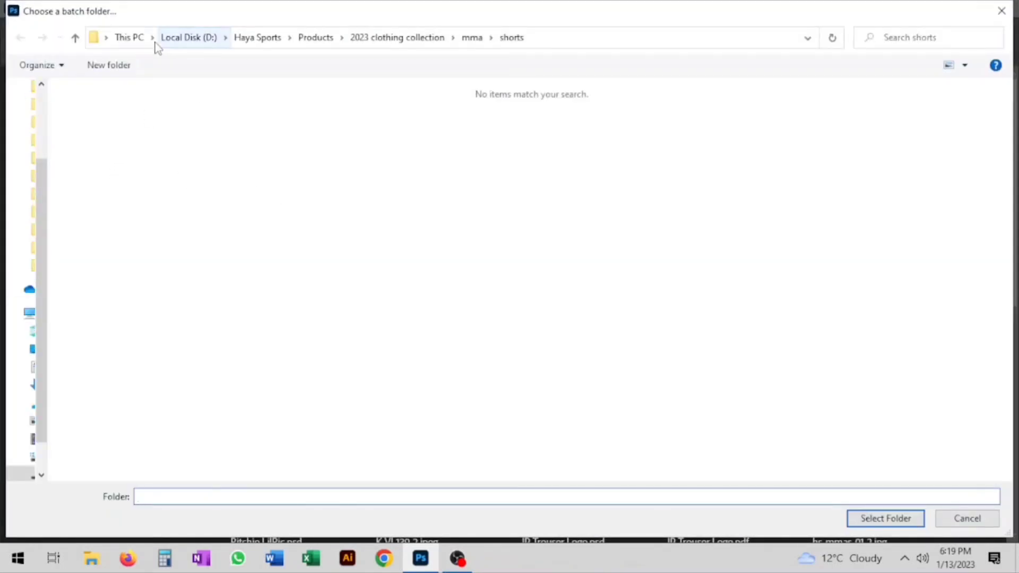
drag(44, 89, 80, 104)
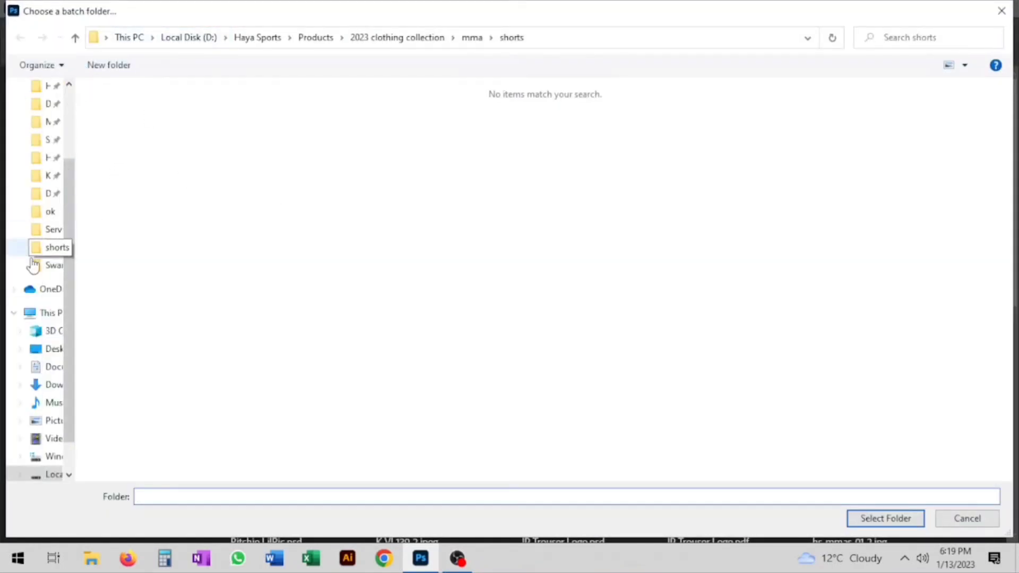
click(48, 350)
click(128, 132)
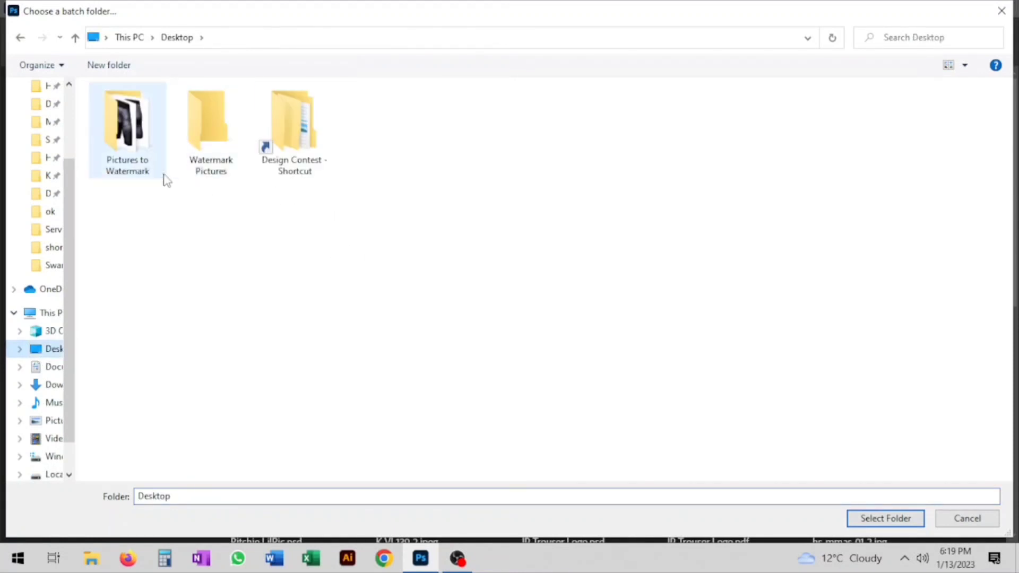
click(885, 519)
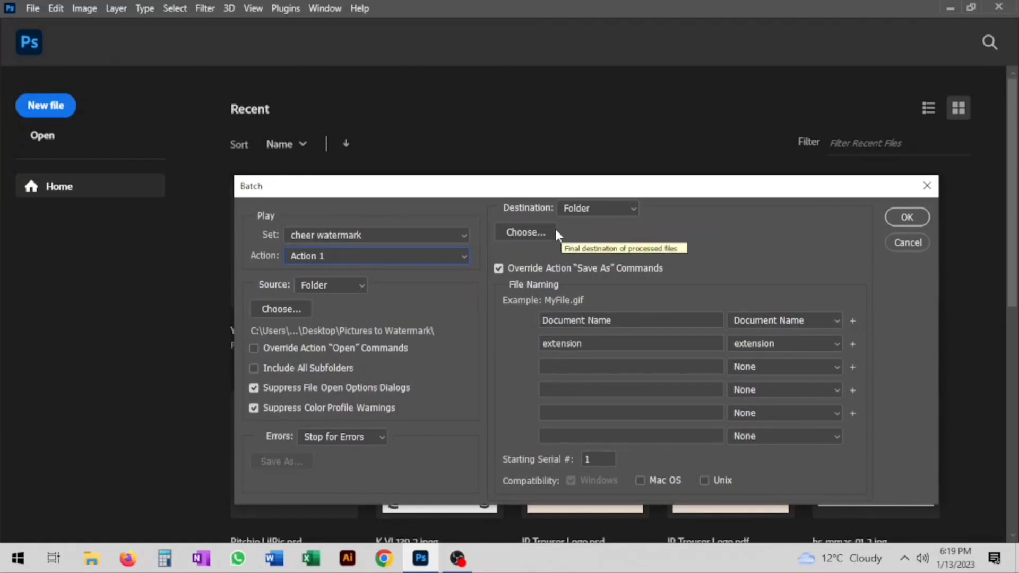
Set the batch destination to the 'Watermark Pictures' folder on the Desktop.
click(525, 233)
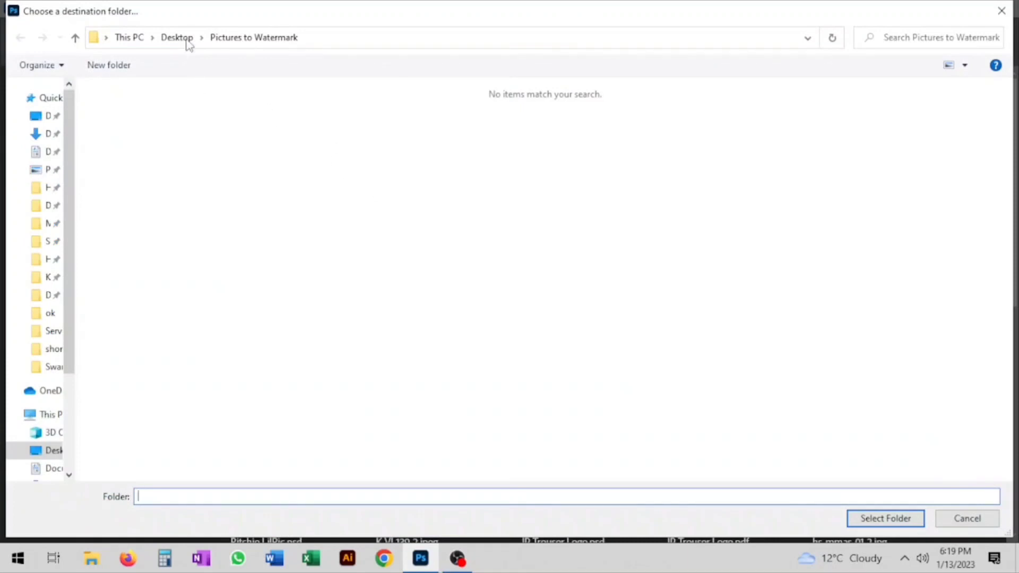
click(176, 38)
double_click(209, 128)
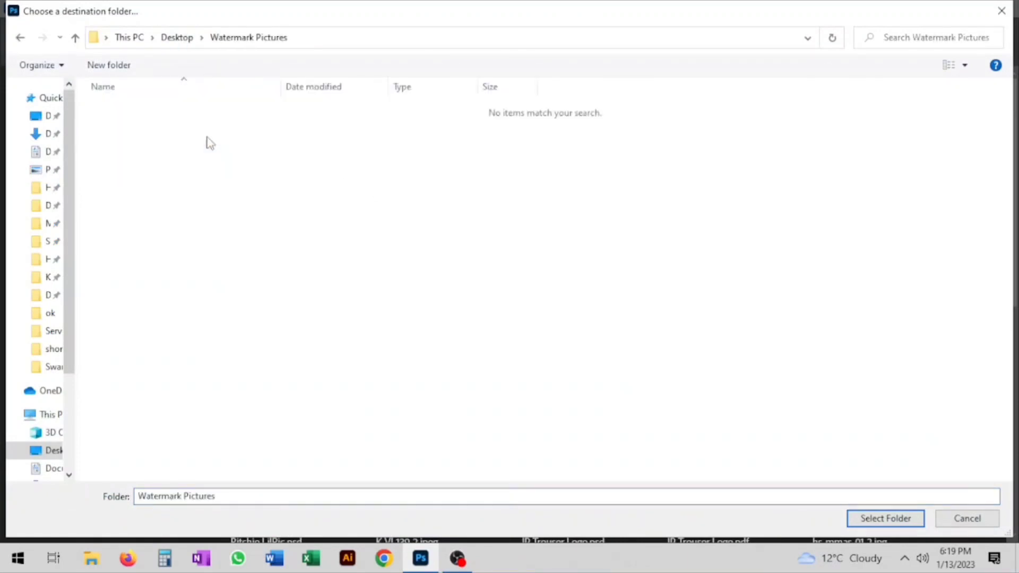
click(885, 518)
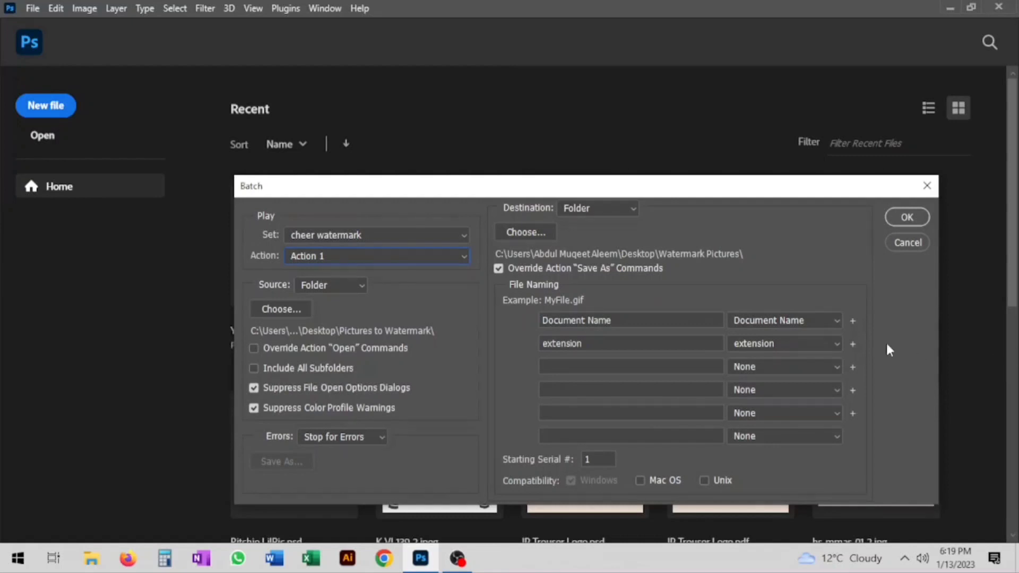
Run the batch, then open the Watermark Pictures output folder and select hs-cw-01.jpg.
click(908, 218)
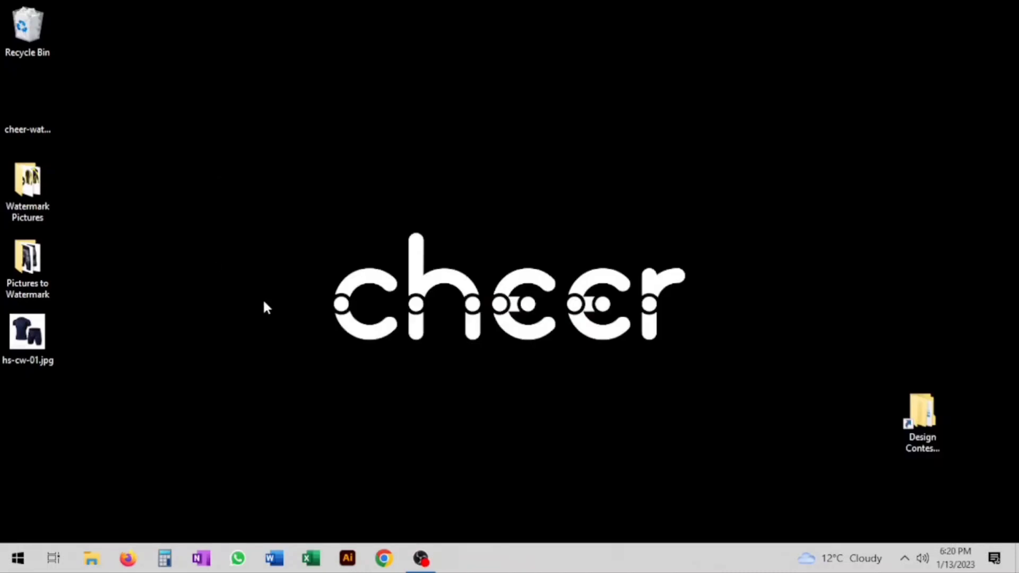
double_click(28, 191)
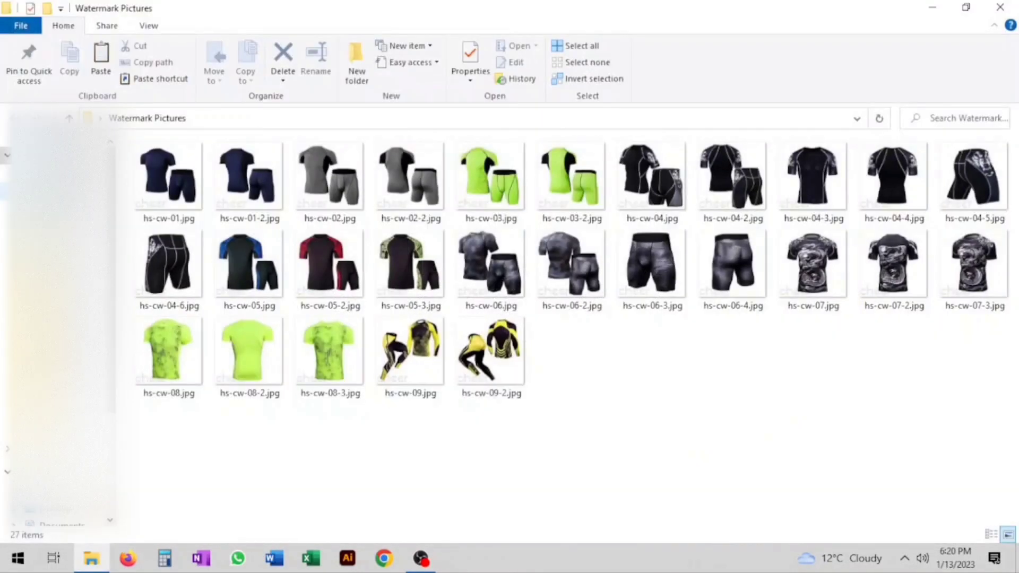
click(157, 203)
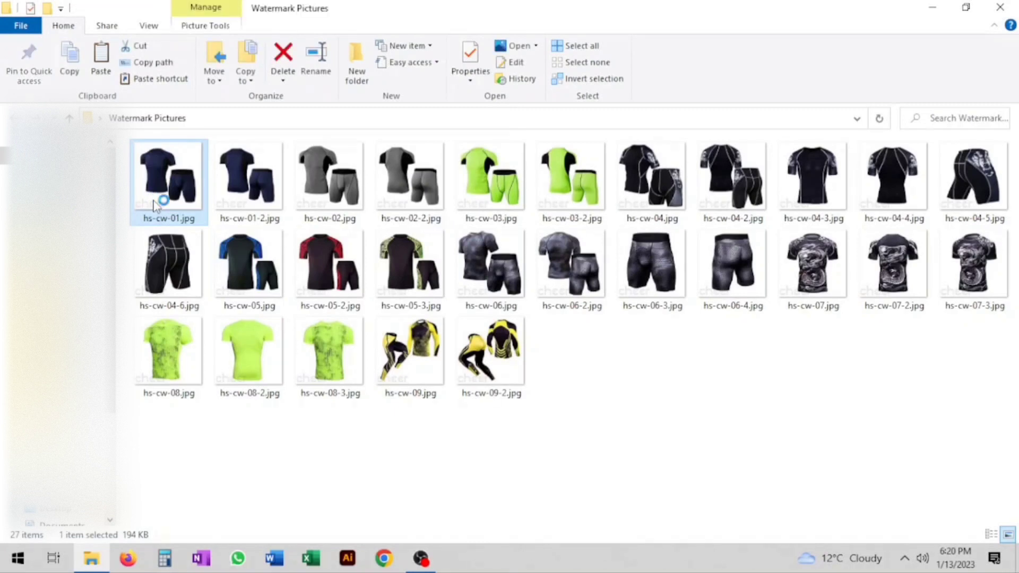
Open hs-cw-01.jpg in Photos and browse back and forth through the watermarked photos.
double_click(158, 204)
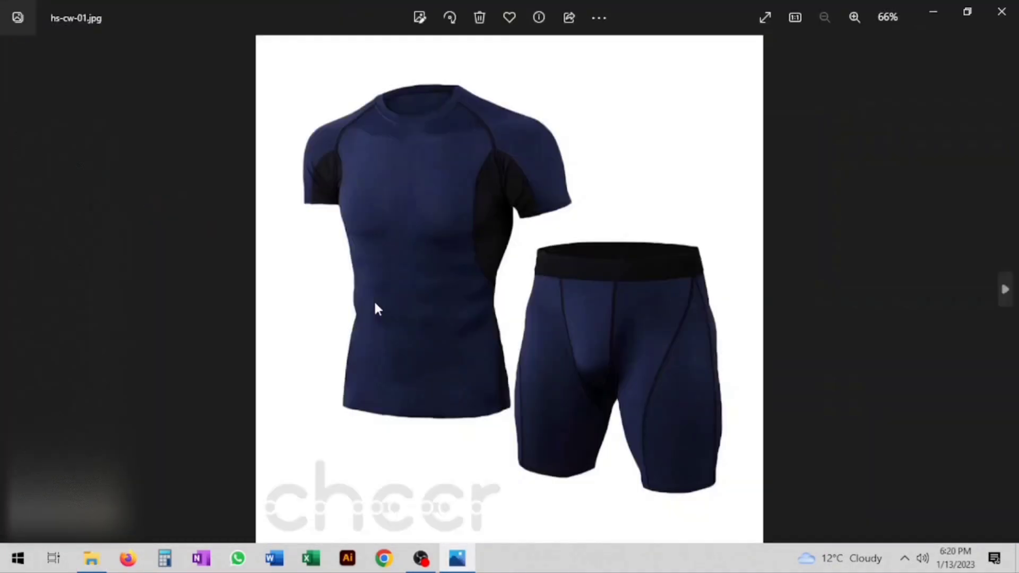
key(Right)
key(Right)
key(Right)
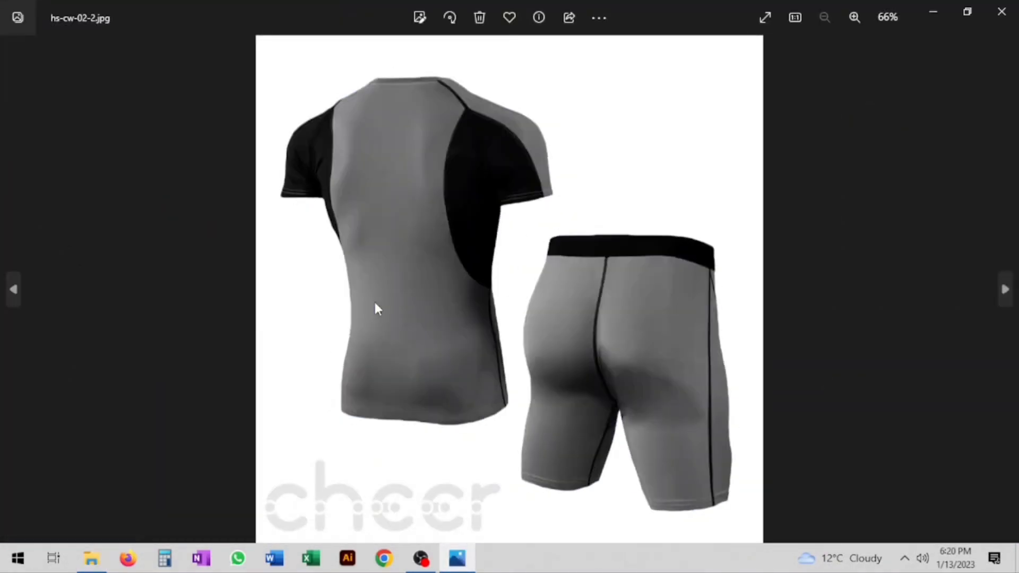
key(Right)
key(Right)
key(Right)
key(Right)
key(Right)
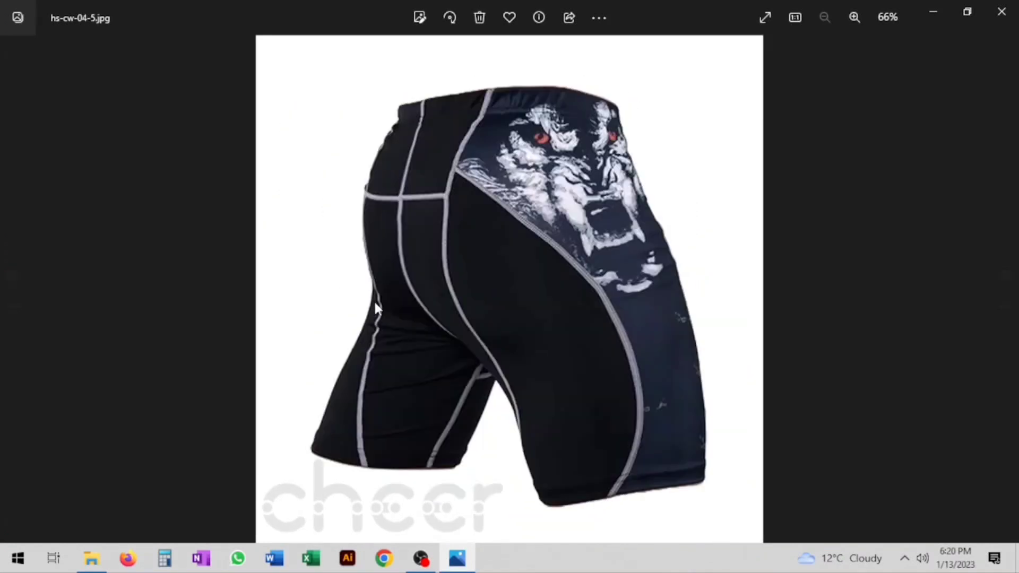
key(Right)
key(Right)
key(Right)
key(Right)
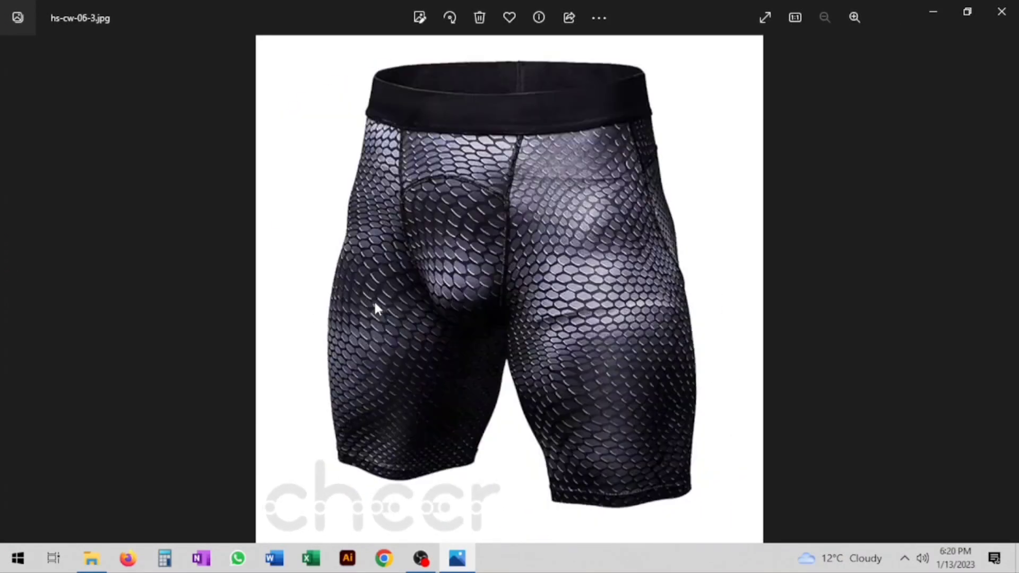
key(Right)
key(Right)
key(Right)
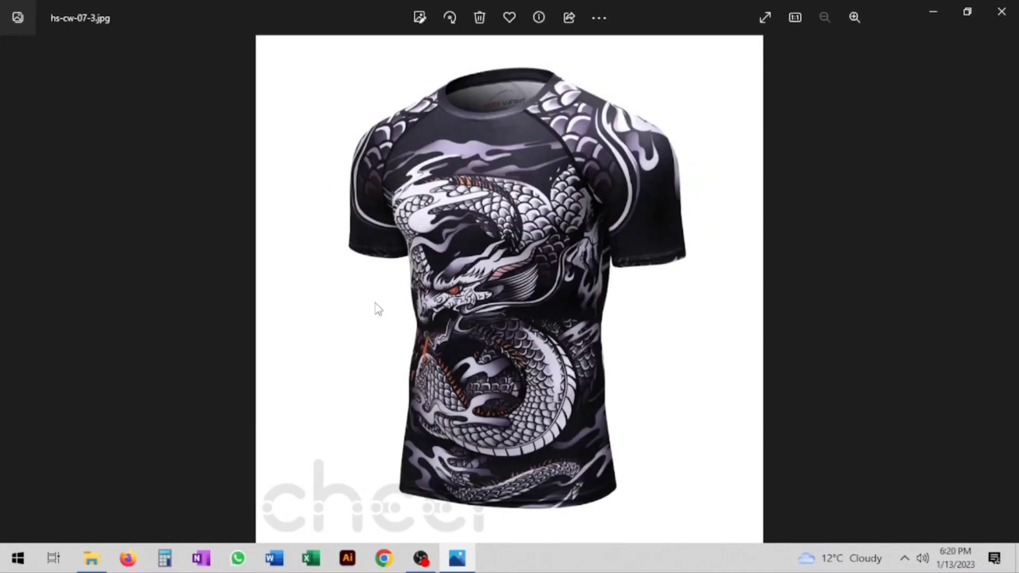
key(Right)
key(Right)
key(Right)
key(Left)
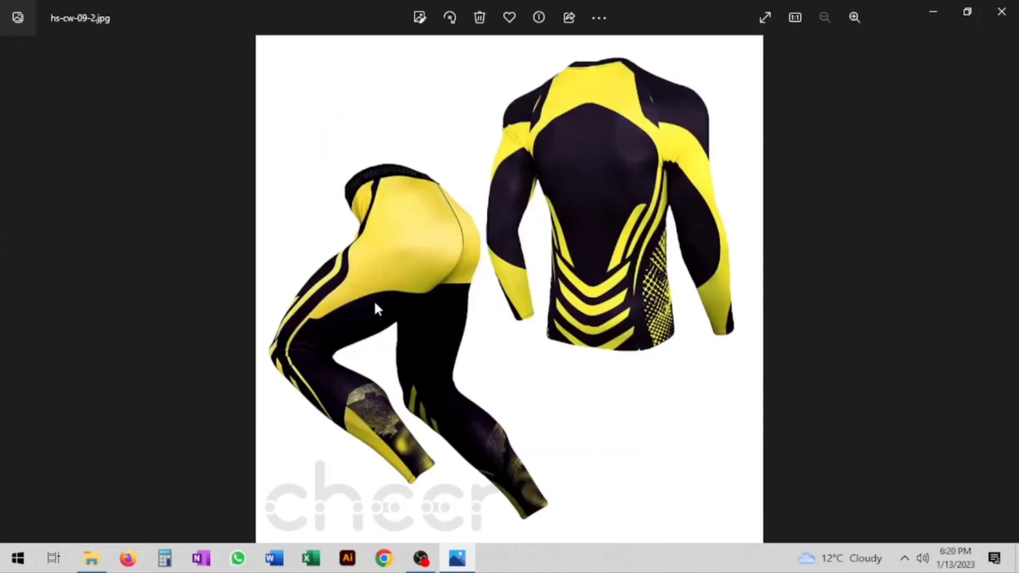
key(Right)
key(Left)
key(Left)
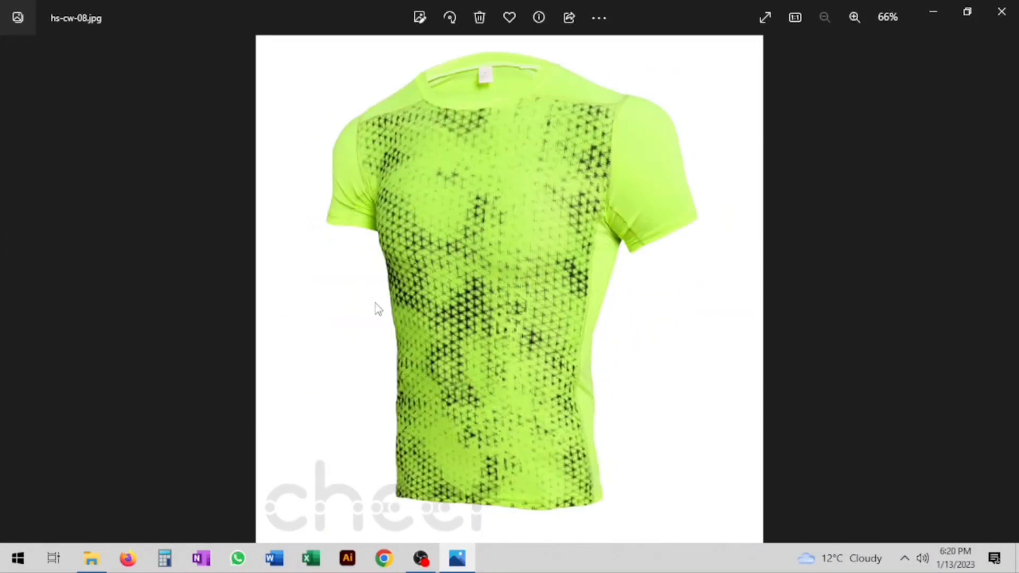
key(Left)
key(Left)
key(Left)
key(Left)
key(Left)
key(Left)
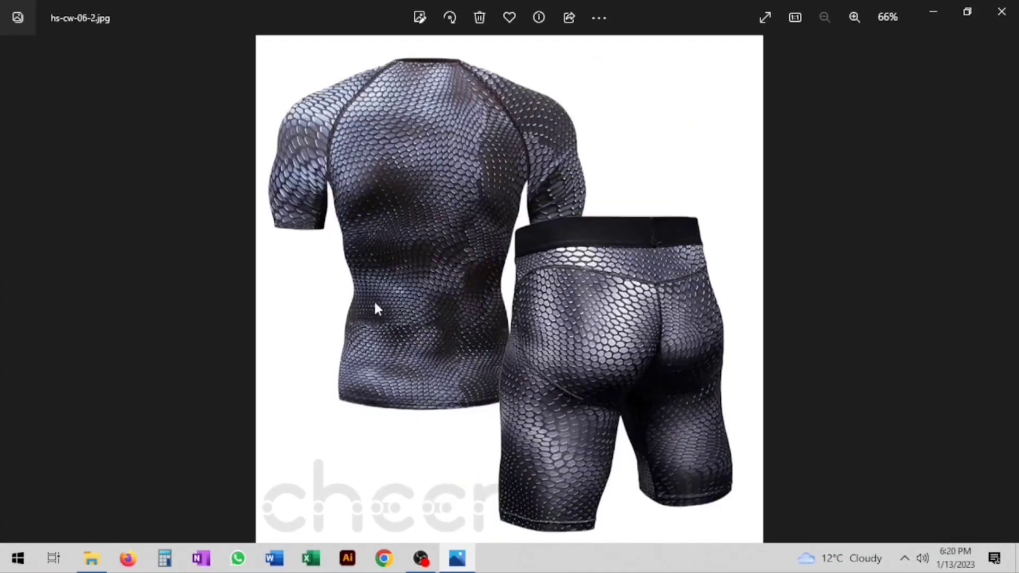
key(Left)
key(Left)
key(Left)
key(Left)
key(Left)
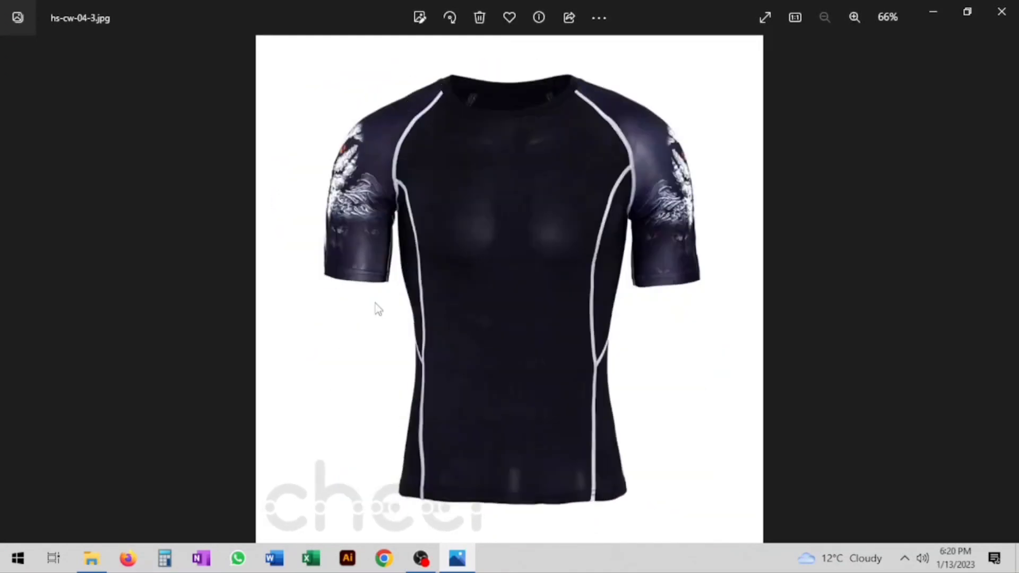
key(Left)
key(Left)
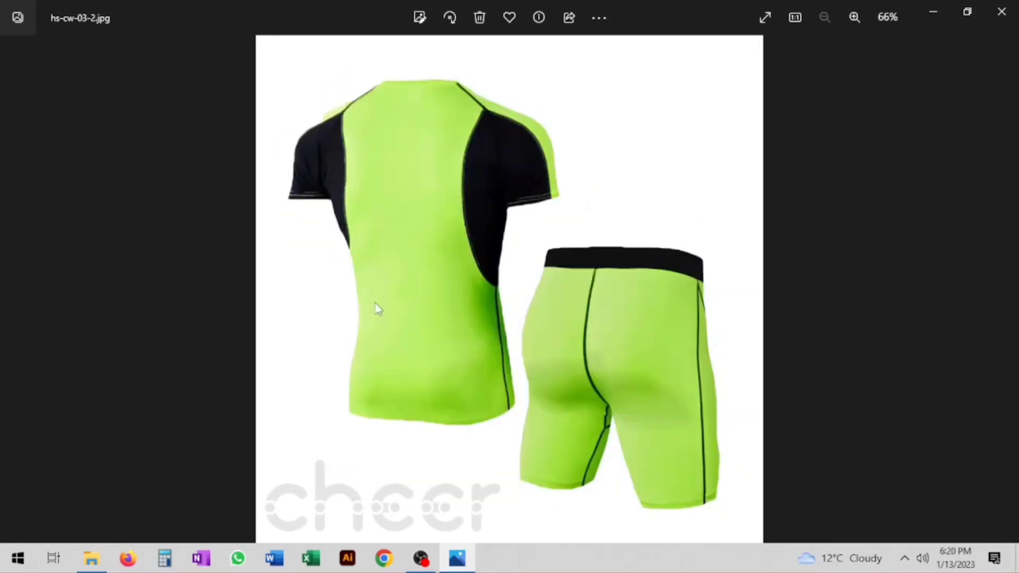
key(Left)
key(Right)
key(Right)
key(Right)
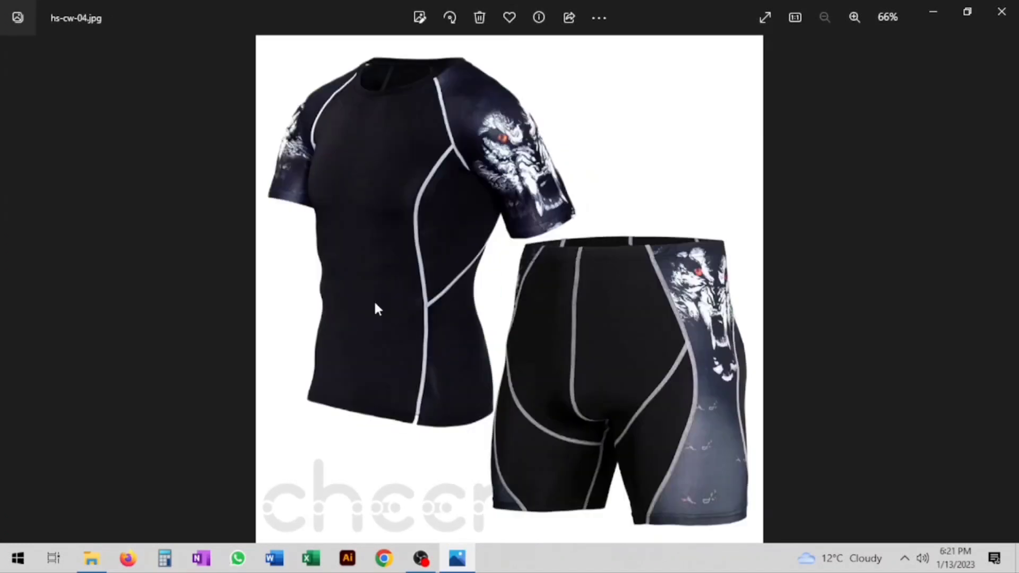
key(Right)
key(Right)
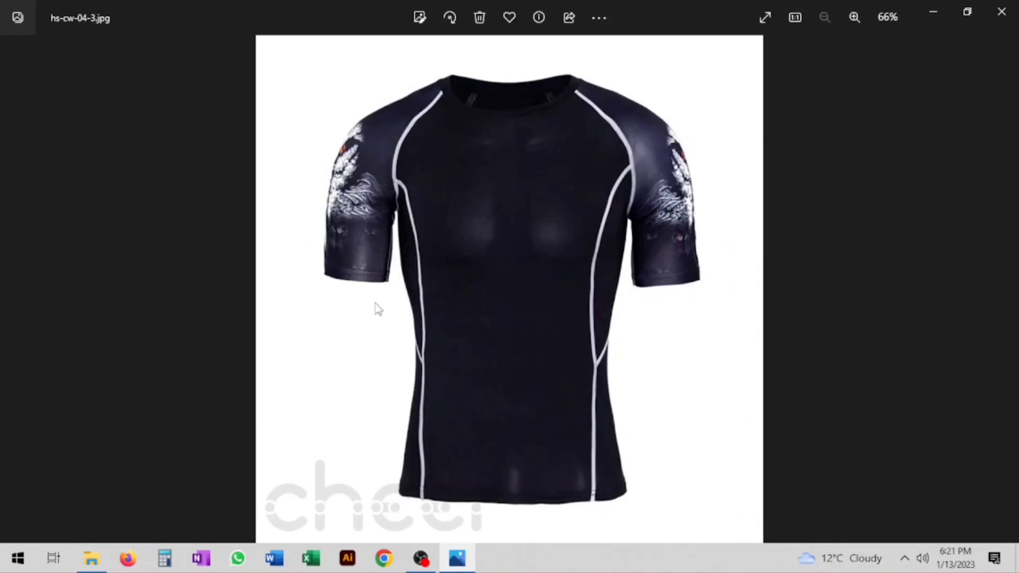